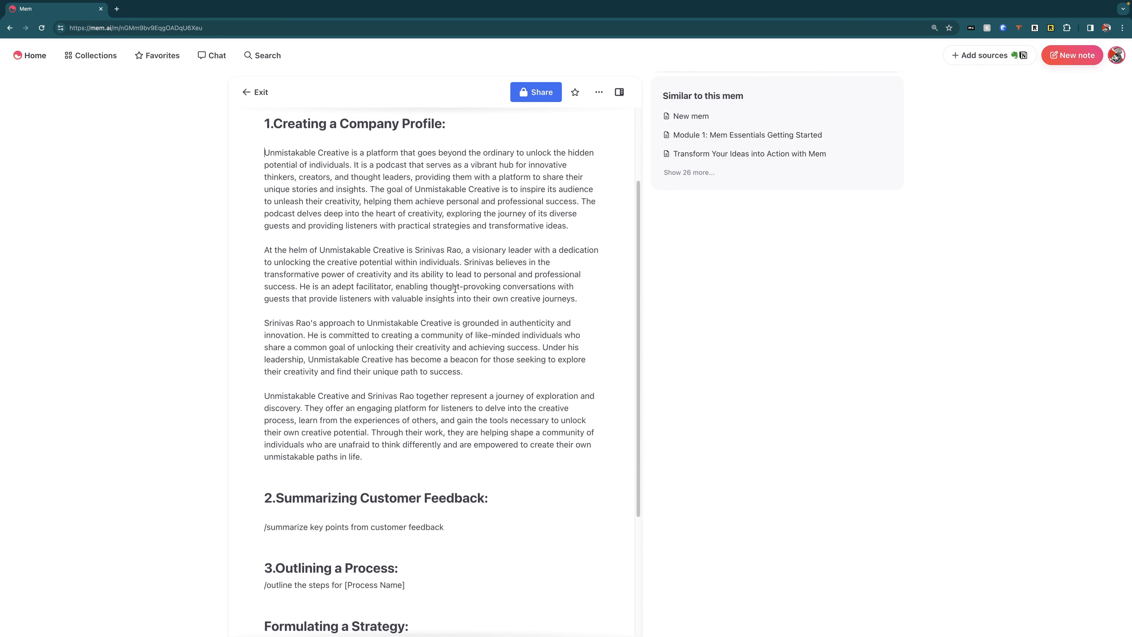
Step: Mention the August 2023 MYO Survey Data Overview mem at the end of the customer feedback prompt and start a new line
{"action": "scroll", "coordinate": [464, 303], "scroll_direction": "down", "scroll_amount": 4}
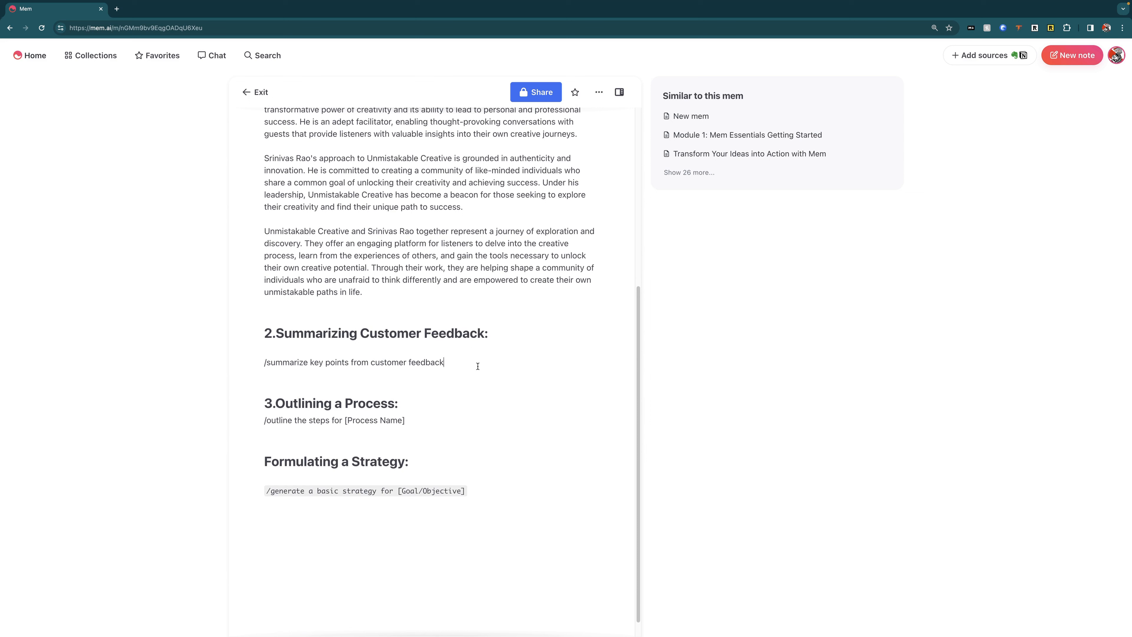
{"action": "type", "text": "@"}
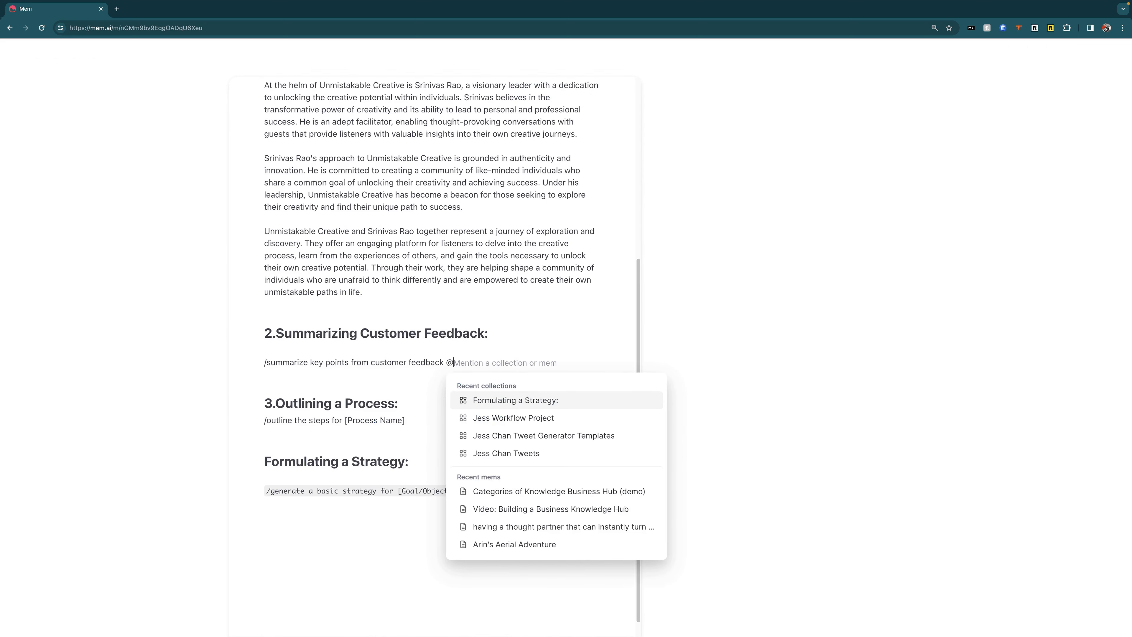
{"action": "type", "text": "MYO "}
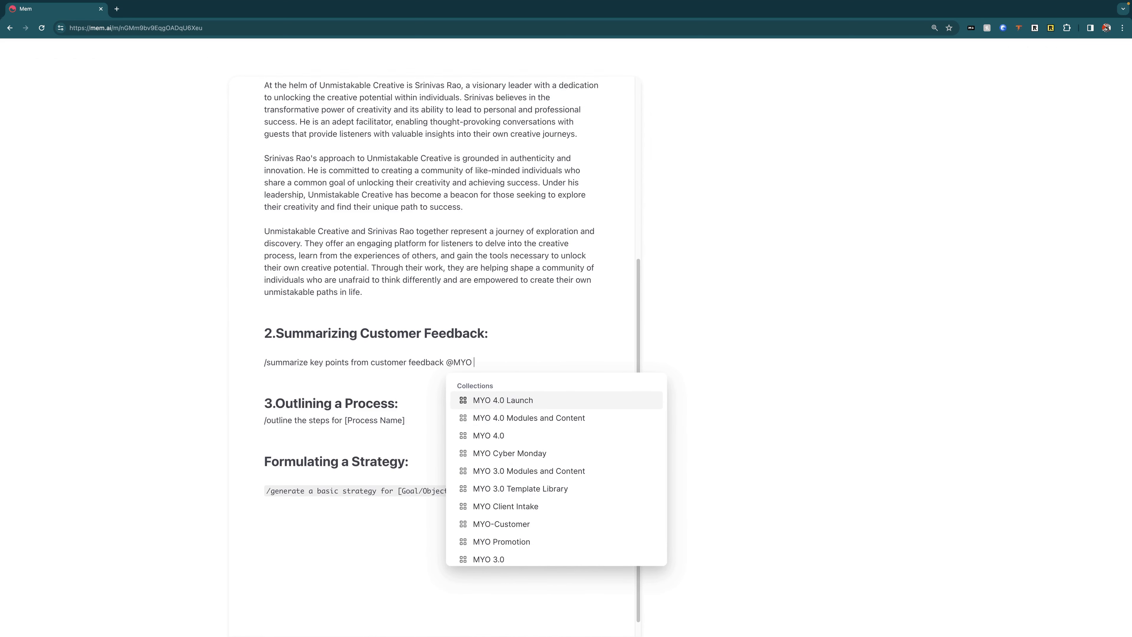
{"action": "type", "text": "Aug"}
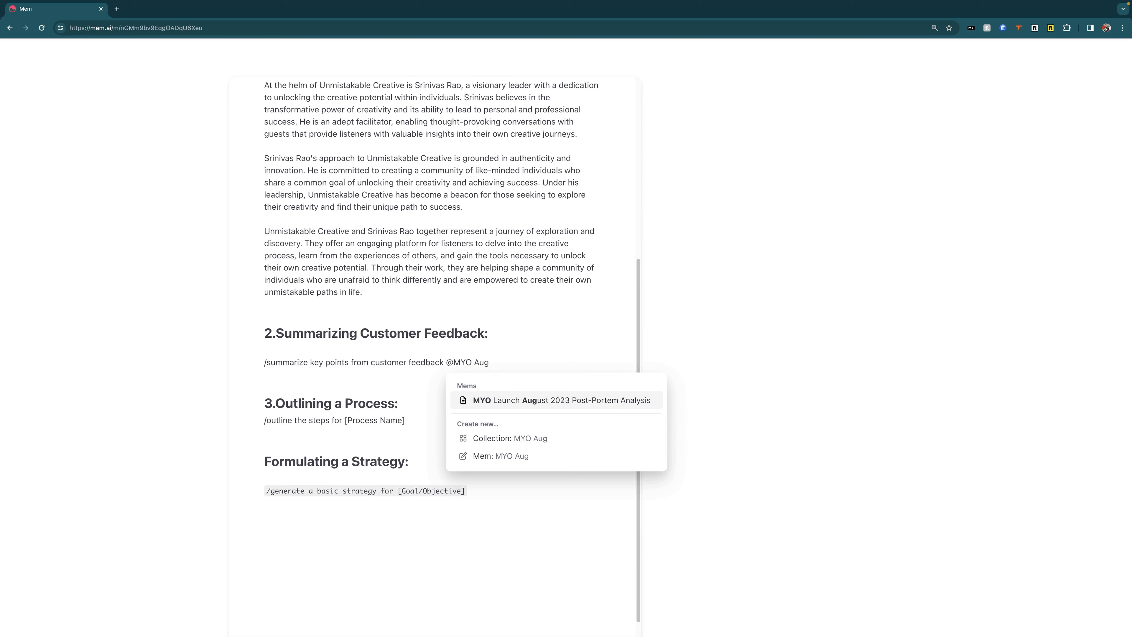
{"action": "key", "text": "BackSpace"}
{"action": "key", "text": "BackSpace"}
{"action": "key", "text": "BackSpace"}
{"action": "type", "text": "S"}
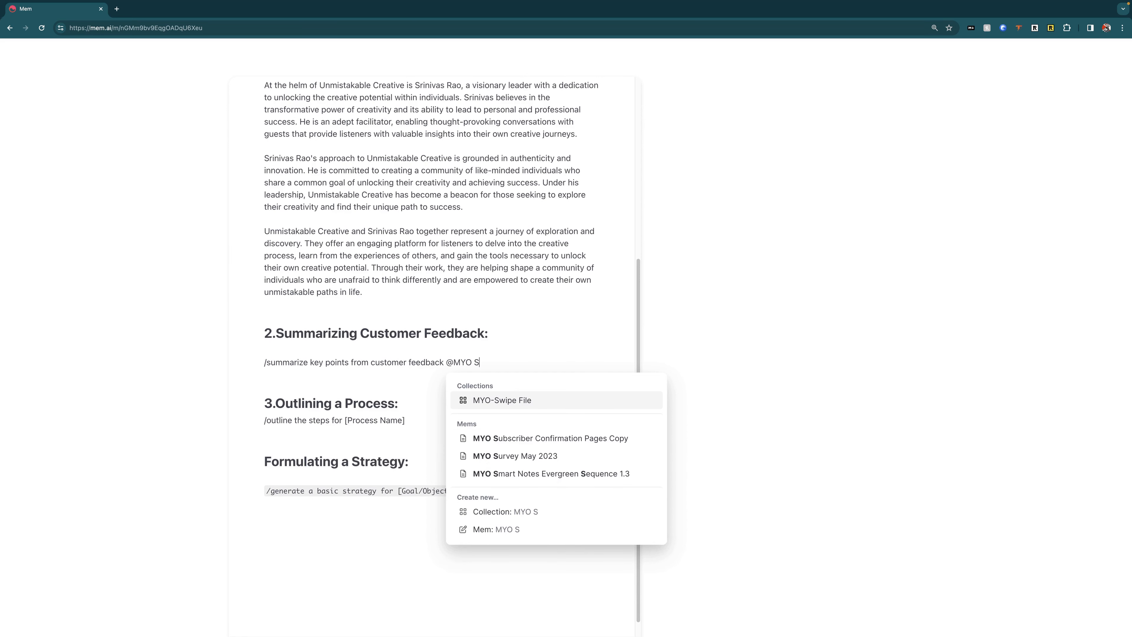
{"action": "type", "text": "ur"}
{"action": "key", "text": "BackSpace"}
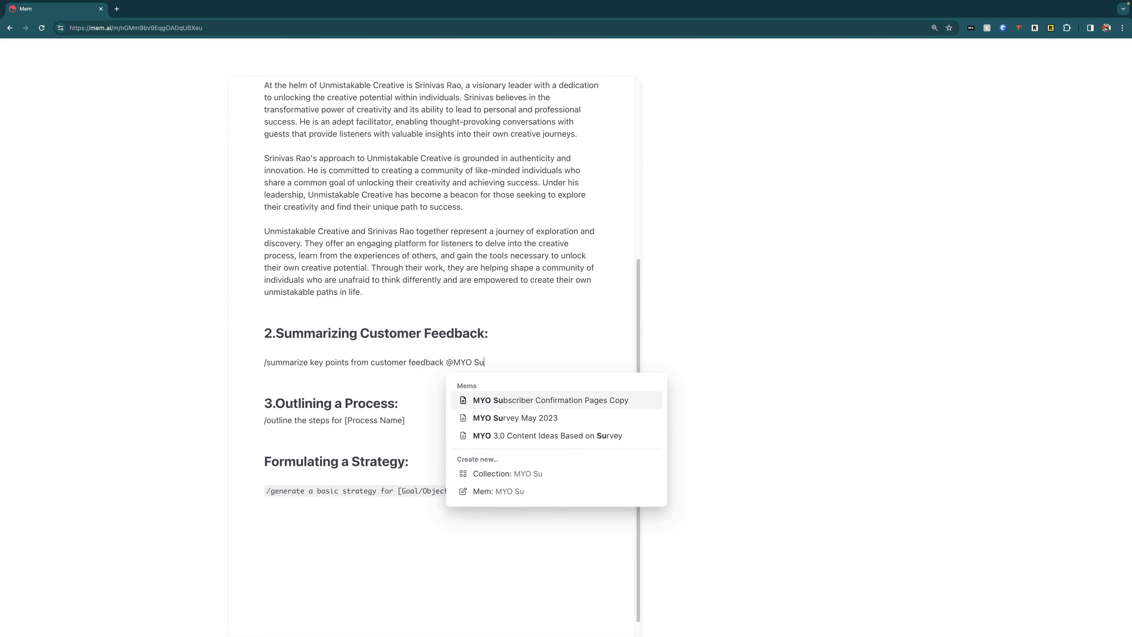
{"action": "type", "text": "r"}
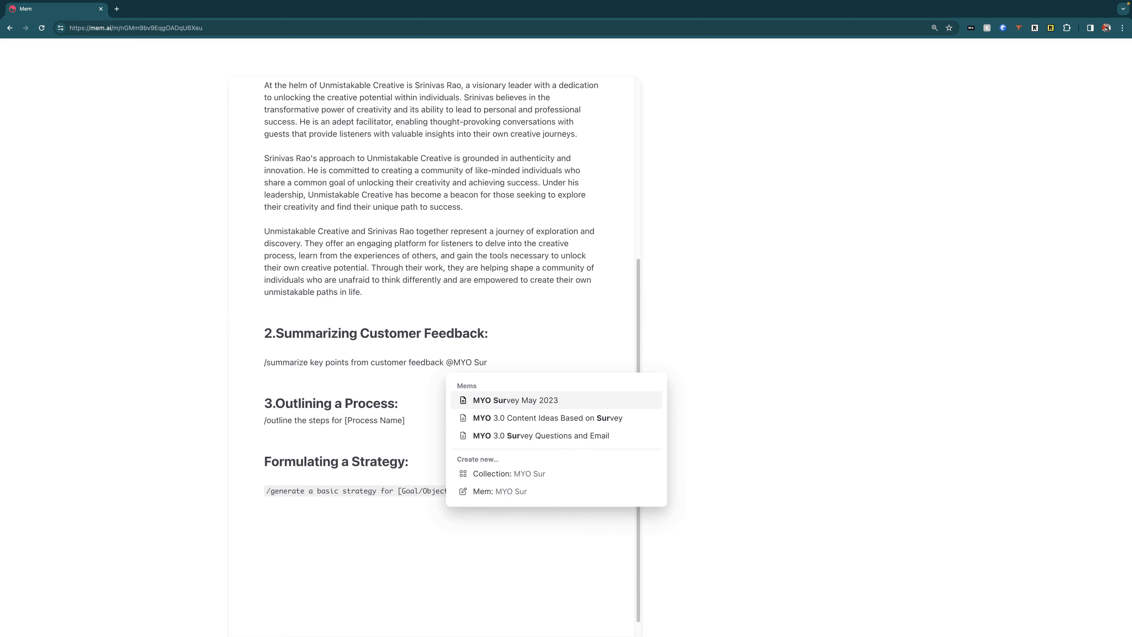
{"action": "type", "text": "vey da"}
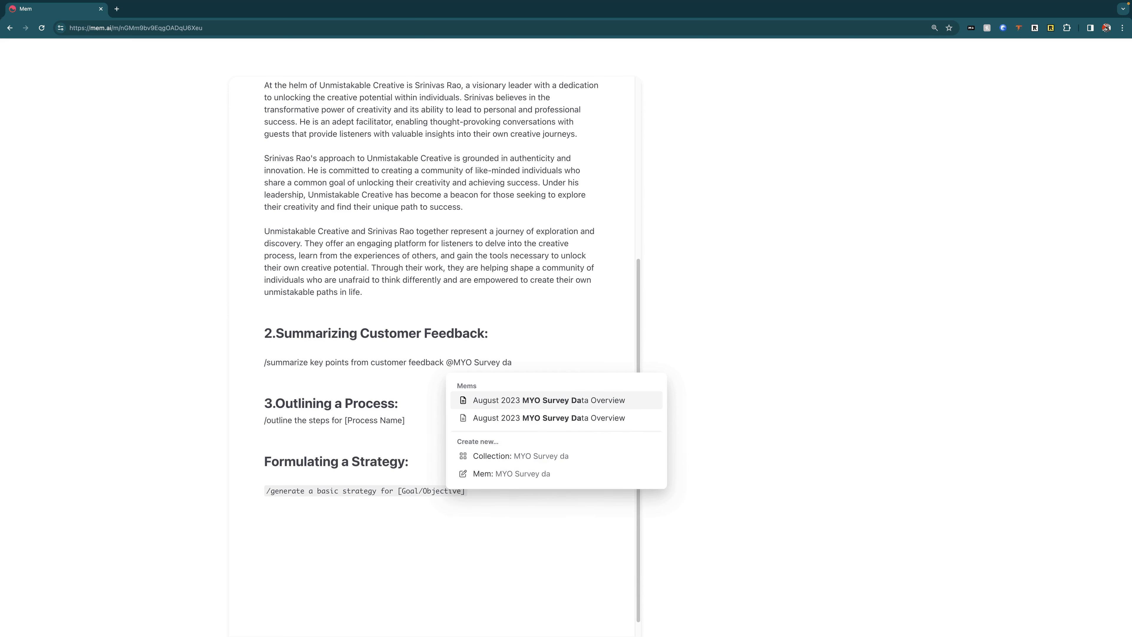
{"action": "key", "text": "Return"}
{"action": "key", "text": "Return"}
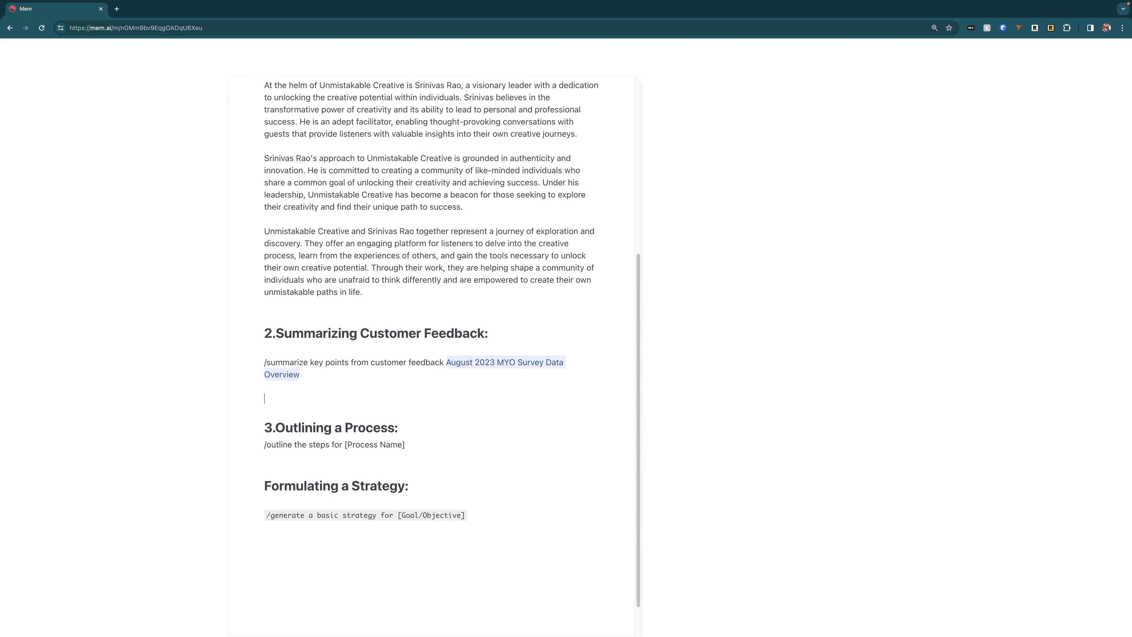
Step: Remove the leading slash from the customer feedback prompt and generate the summary of key points below it
{"action": "left_click", "coordinate": [270, 362]}
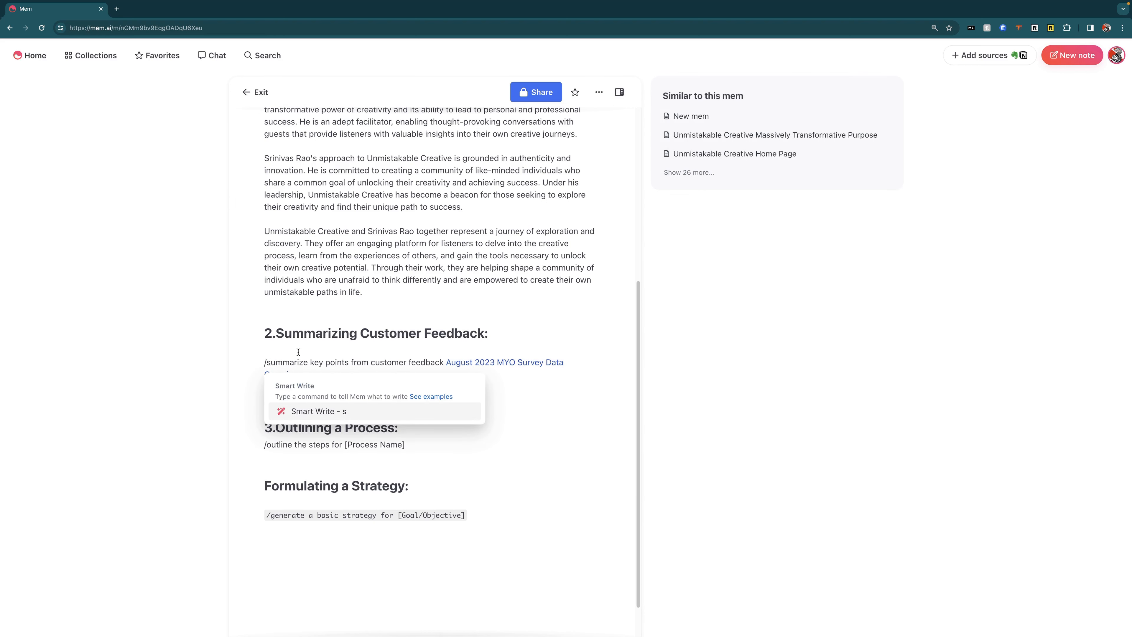
{"action": "key", "text": "Left"}
{"action": "key", "text": "BackSpace"}
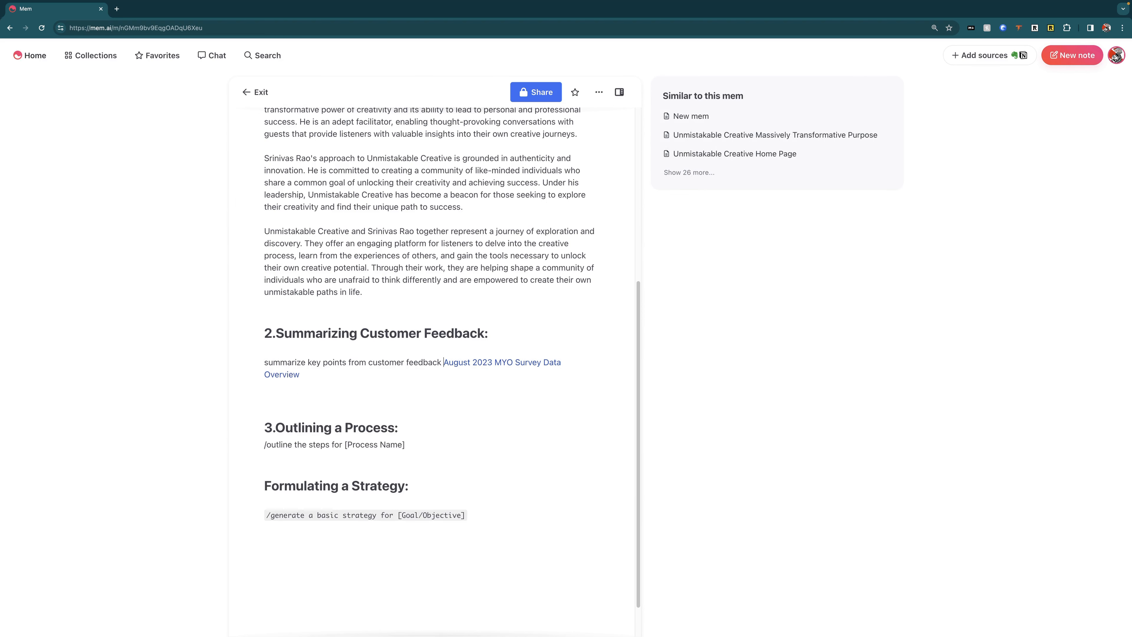
{"action": "key", "text": "Return"}
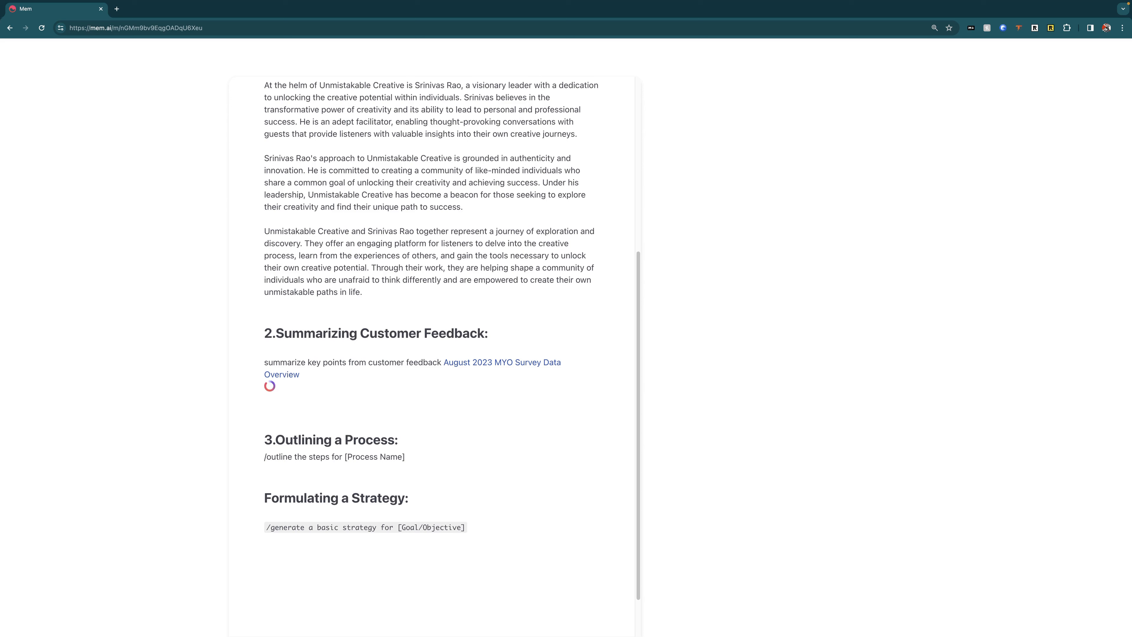
{"action": "scroll", "coordinate": [429, 332], "scroll_direction": "down", "scroll_amount": 5}
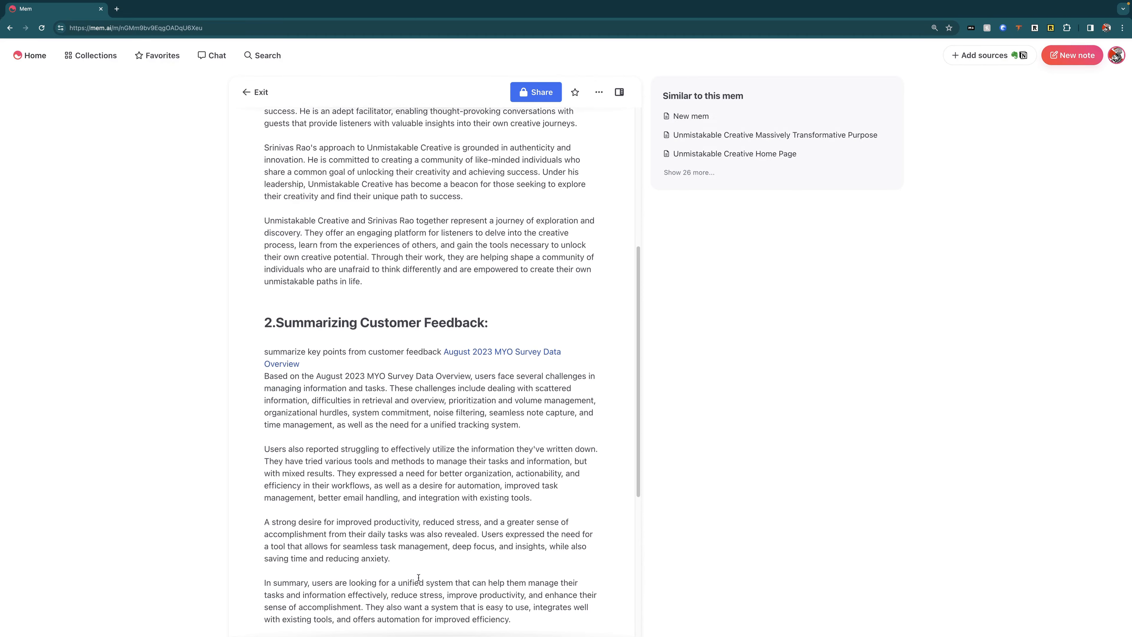
Step: Open the linked survey data overview beside the note, look through its insights, close it, and review the generated sections
{"action": "left_click", "coordinate": [492, 267]}
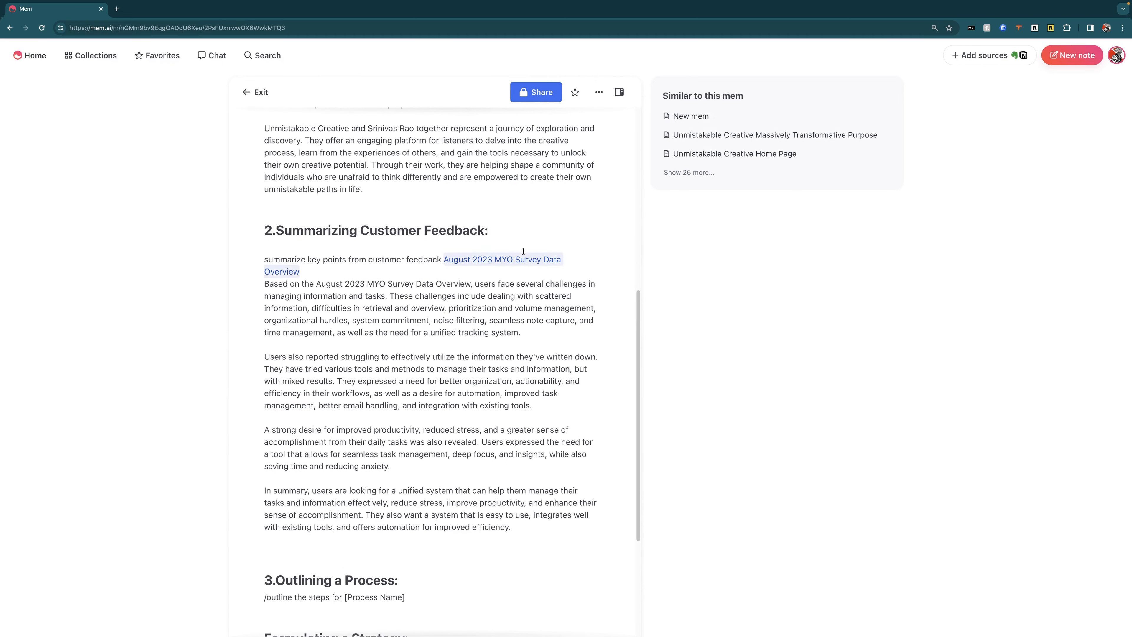
{"action": "scroll", "coordinate": [729, 344], "scroll_direction": "down", "scroll_amount": 10}
{"action": "scroll", "coordinate": [729, 344], "scroll_direction": "down", "scroll_amount": 15}
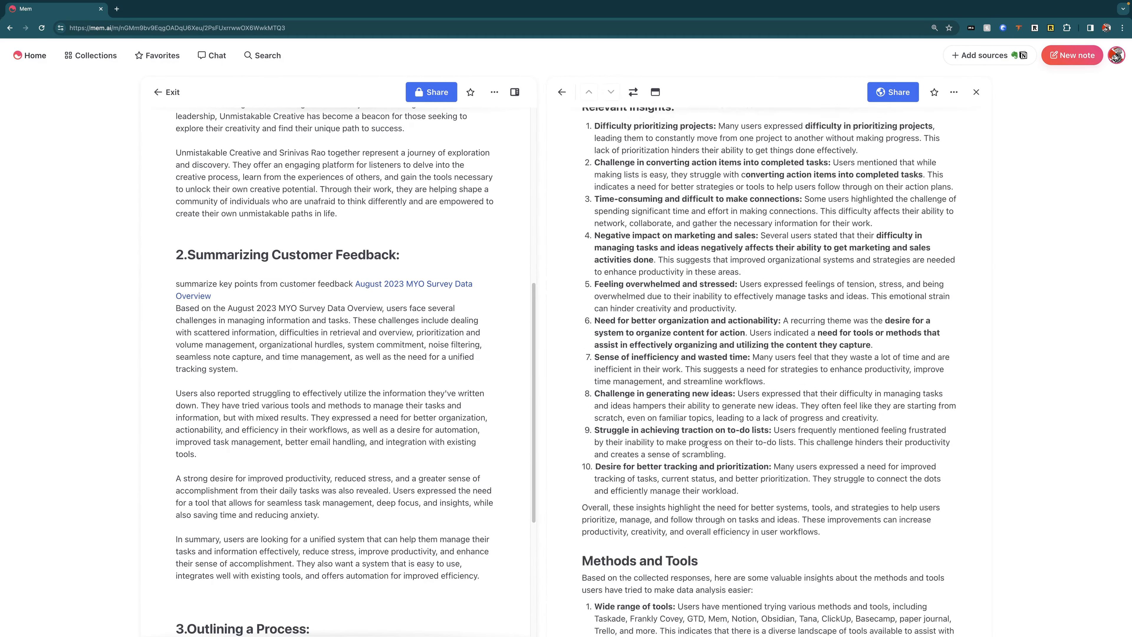
{"action": "scroll", "coordinate": [722, 480], "scroll_direction": "down", "scroll_amount": 15}
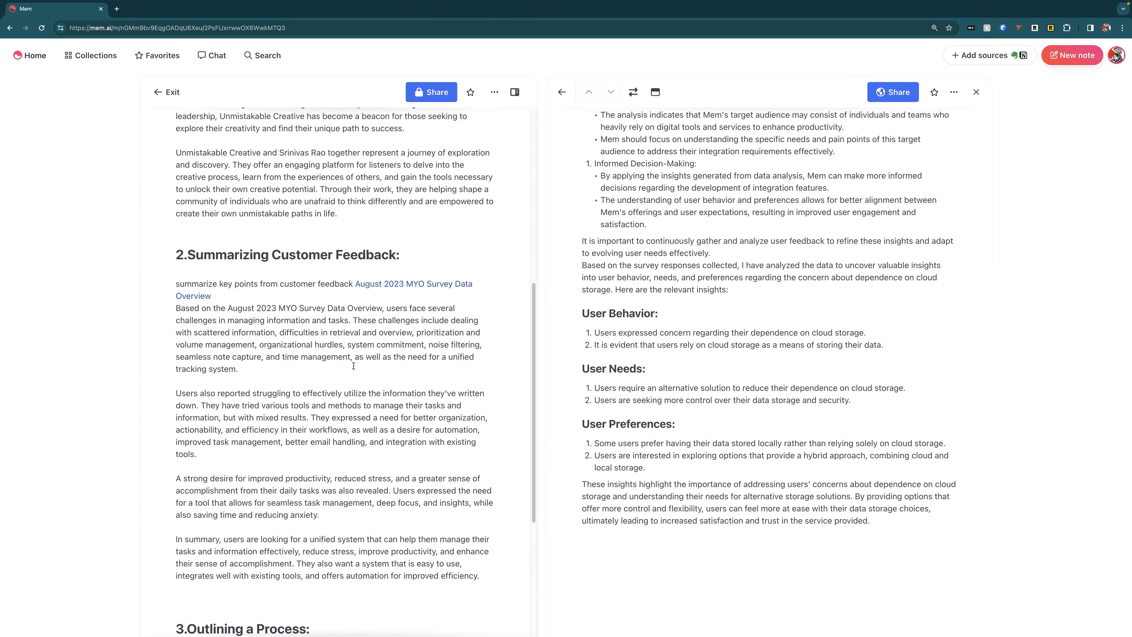
{"action": "left_click", "coordinate": [977, 92]}
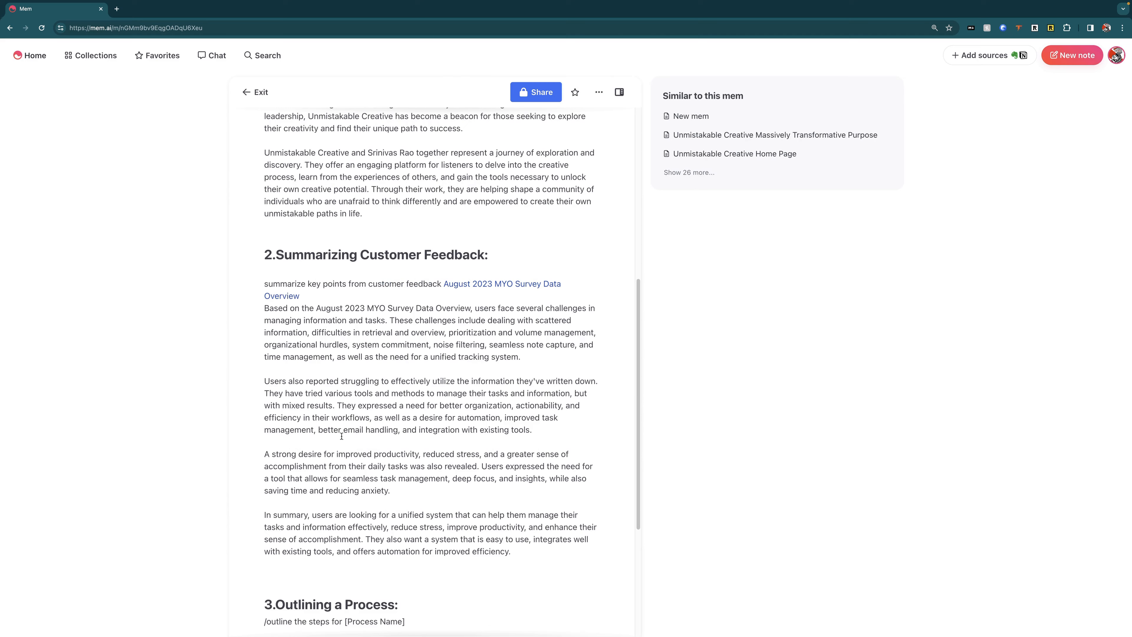
{"action": "scroll", "coordinate": [382, 428], "scroll_direction": "up", "scroll_amount": 6}
{"action": "scroll", "coordinate": [382, 412], "scroll_direction": "down", "scroll_amount": 1}
{"action": "scroll", "coordinate": [382, 412], "scroll_direction": "down", "scroll_amount": 4}
{"action": "scroll", "coordinate": [435, 373], "scroll_direction": "up", "scroll_amount": 6}
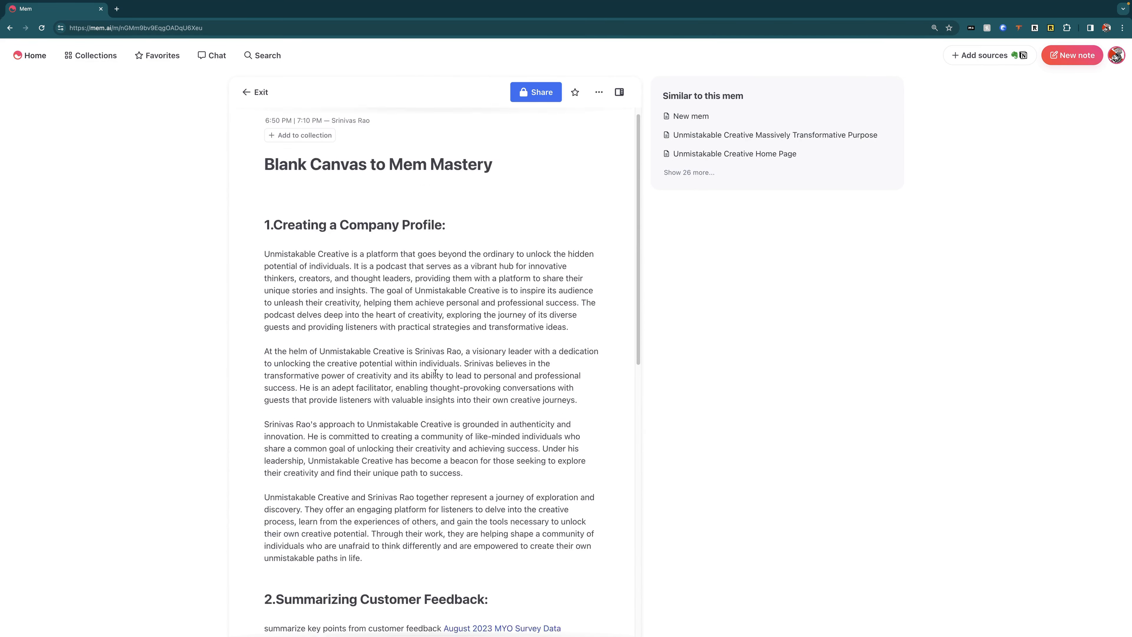
Step: Replace [Process Name] with "producing and publishing videos for the maximize your output youtube channel and help me streamline it so it takes less time" and run it
{"action": "scroll", "coordinate": [435, 373], "scroll_direction": "down", "scroll_amount": 10}
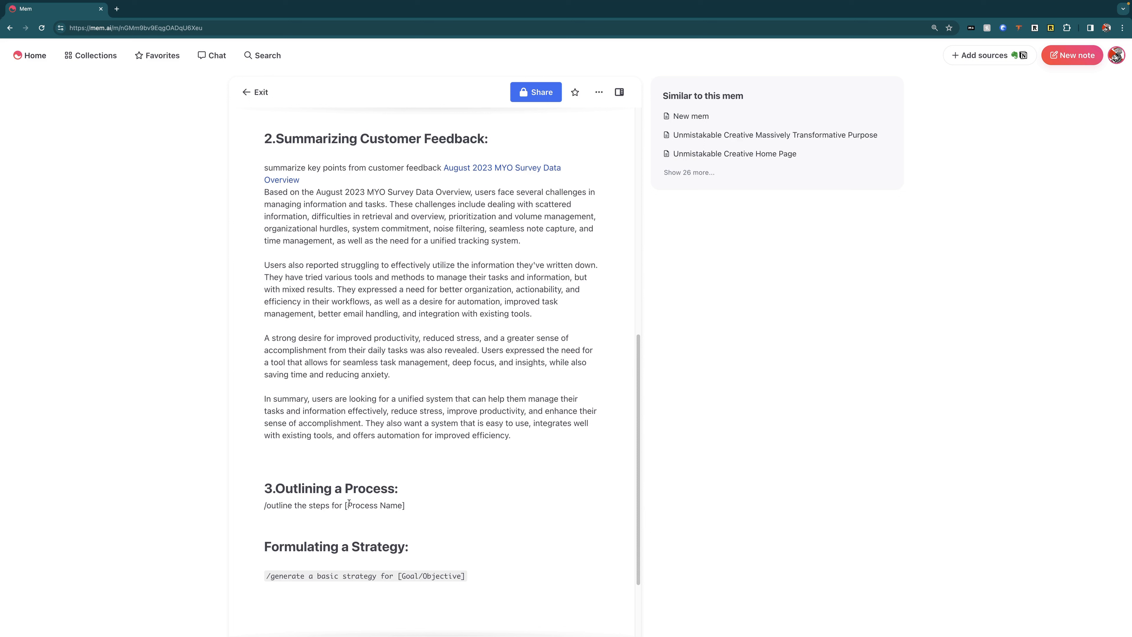
{"action": "left_click_drag", "start_coordinate": [345, 505], "coordinate": [412, 504]}
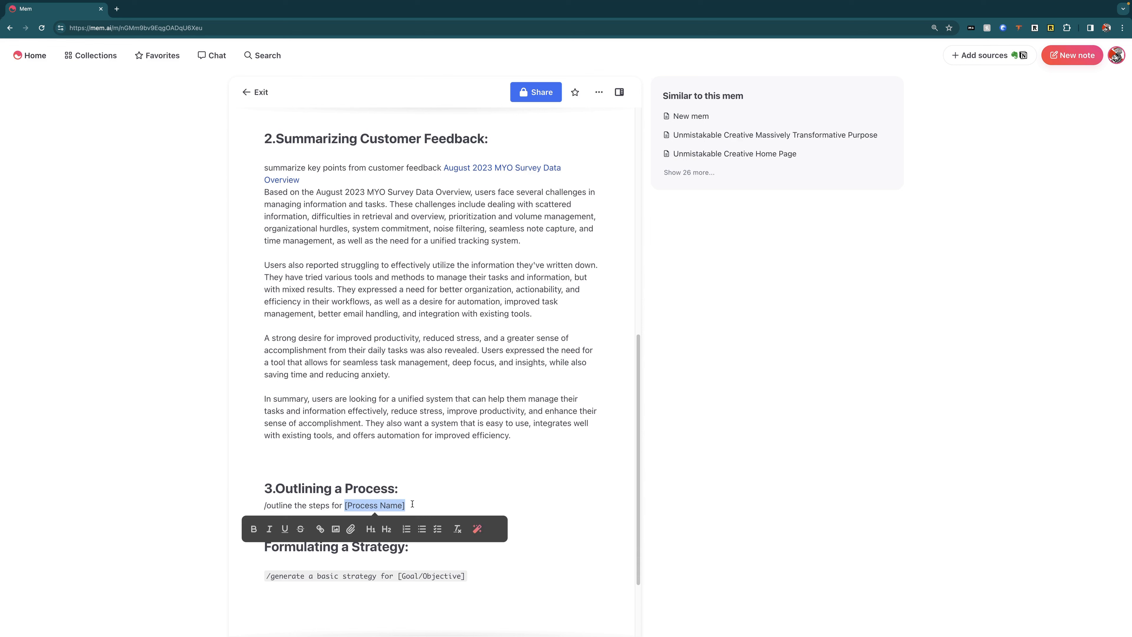
{"action": "type", "text": "producing and publishing videos "}
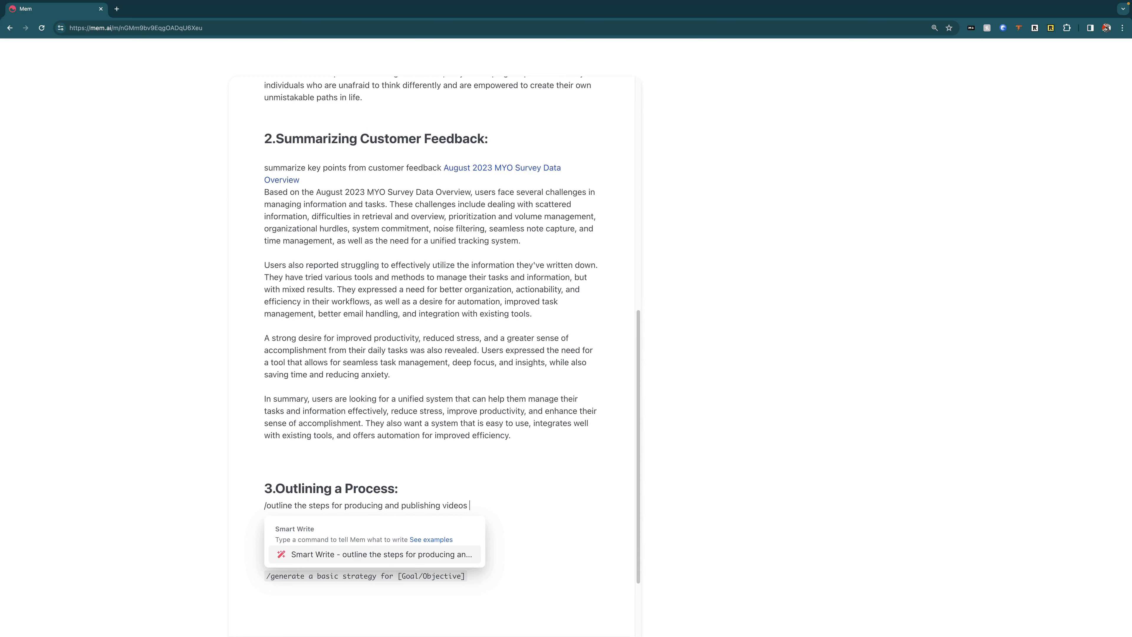
{"action": "type", "text": "for the maximize your output youtube channel and help me strem"}
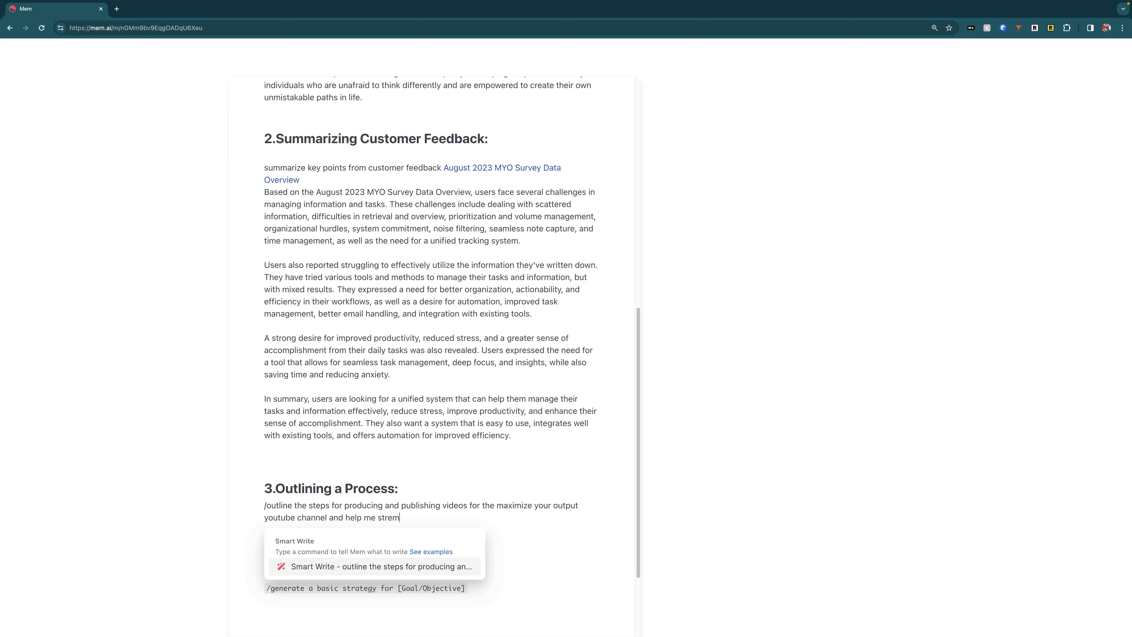
{"action": "key", "text": "BackSpace"}
{"action": "type", "text": "amline it so it takes less time"}
{"action": "key", "text": "Return"}
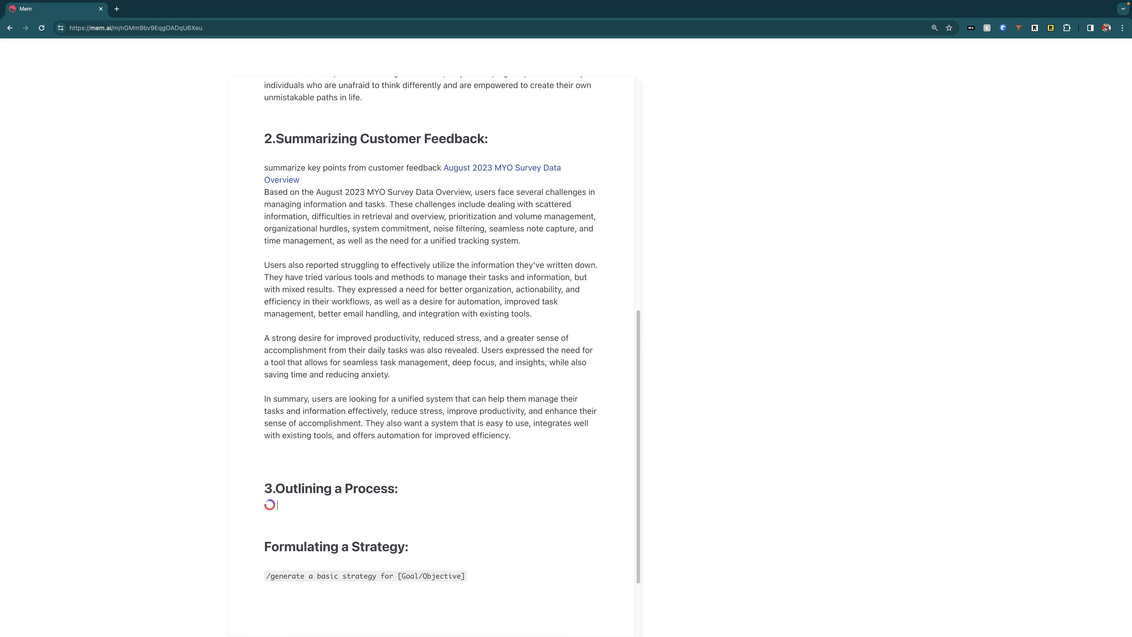
Step: Read through the generated video production and publishing workflow under Outlining a Process
{"action": "scroll", "coordinate": [450, 521], "scroll_direction": "down", "scroll_amount": 3}
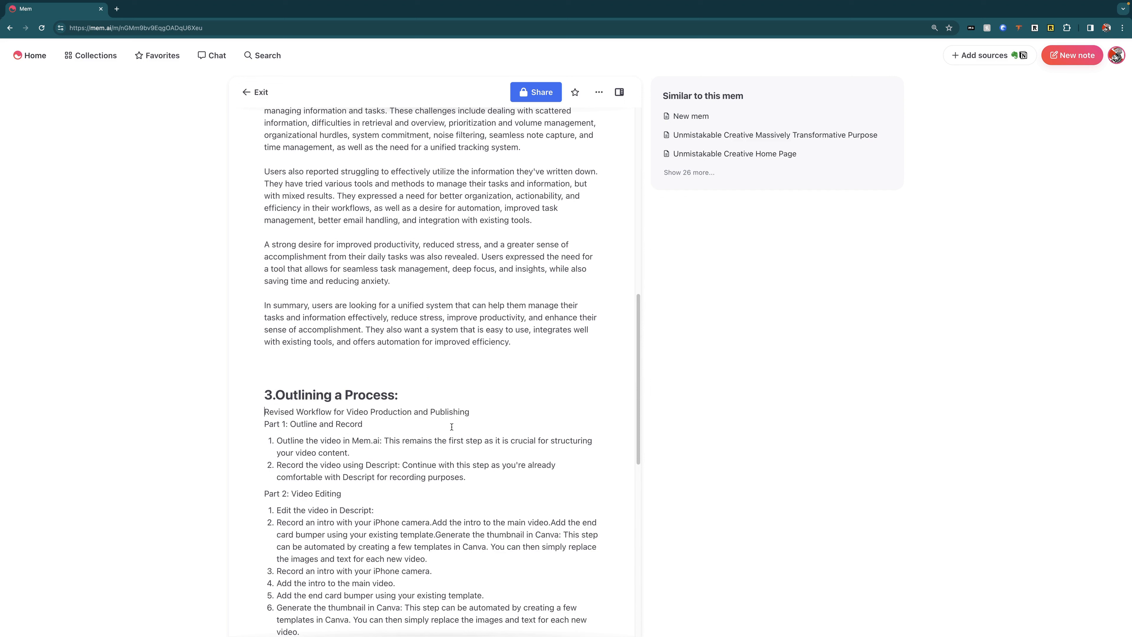
{"action": "scroll", "coordinate": [451, 427], "scroll_direction": "down", "scroll_amount": 4}
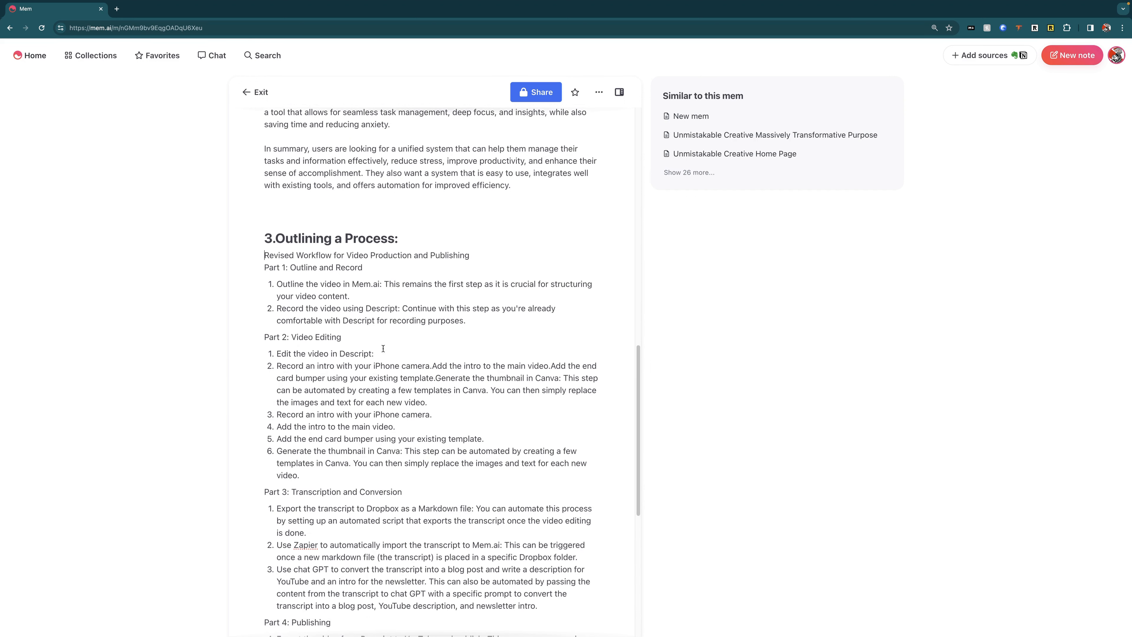
{"action": "scroll", "coordinate": [366, 392], "scroll_direction": "down", "scroll_amount": 1}
{"action": "scroll", "coordinate": [472, 440], "scroll_direction": "down", "scroll_amount": 4}
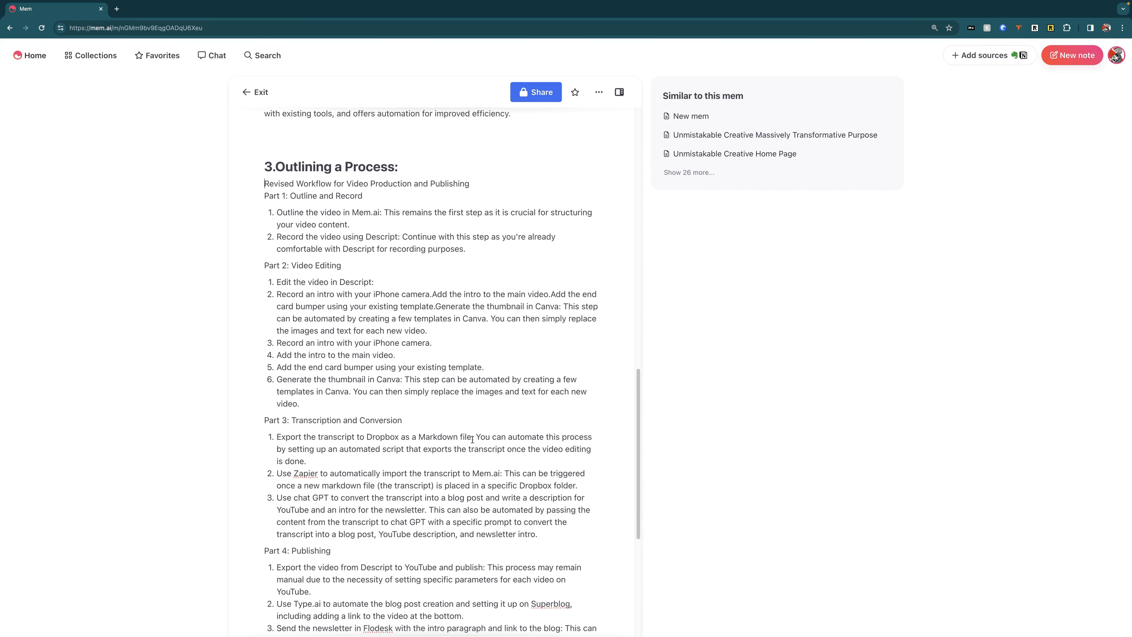
{"action": "scroll", "coordinate": [403, 422], "scroll_direction": "down", "scroll_amount": 1}
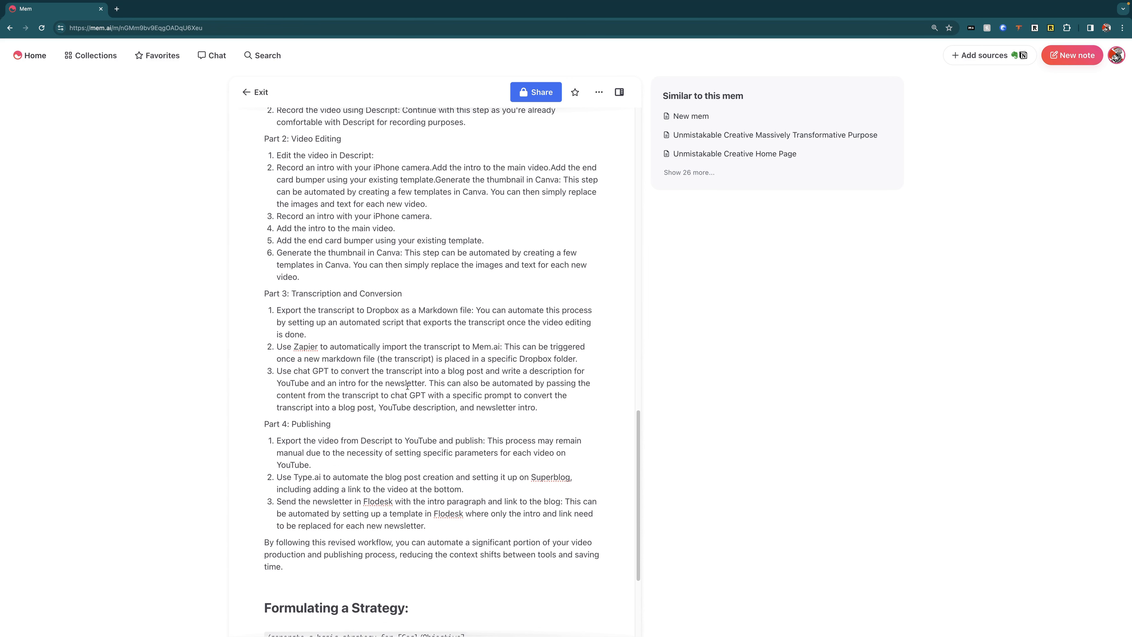
{"action": "scroll", "coordinate": [277, 382], "scroll_direction": "up", "scroll_amount": 2}
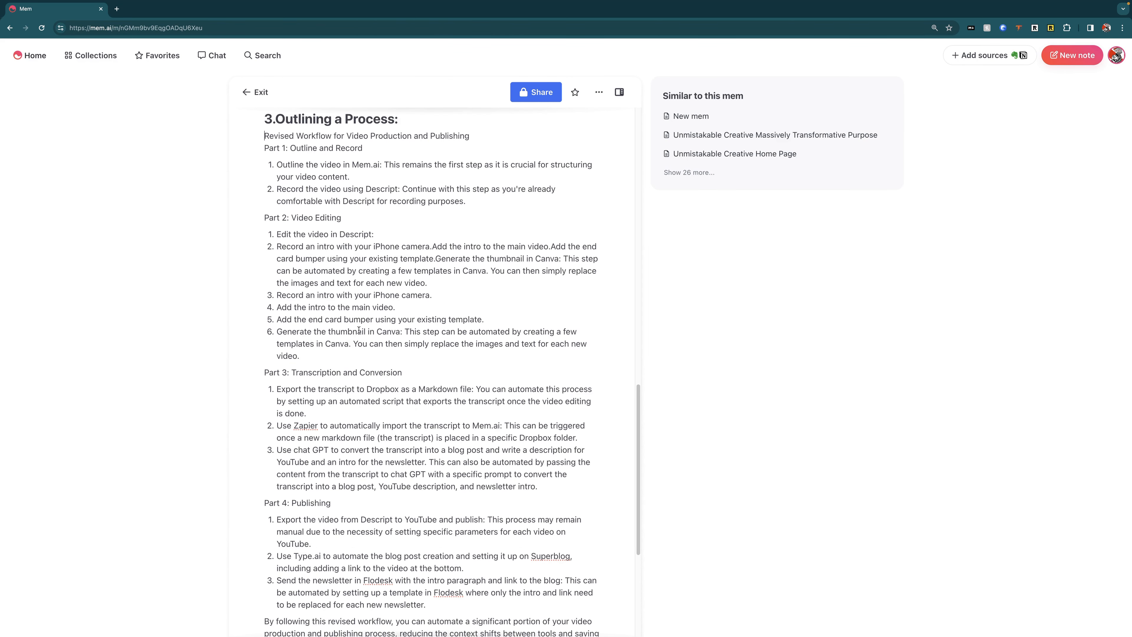
{"action": "scroll", "coordinate": [359, 330], "scroll_direction": "down", "scroll_amount": 1}
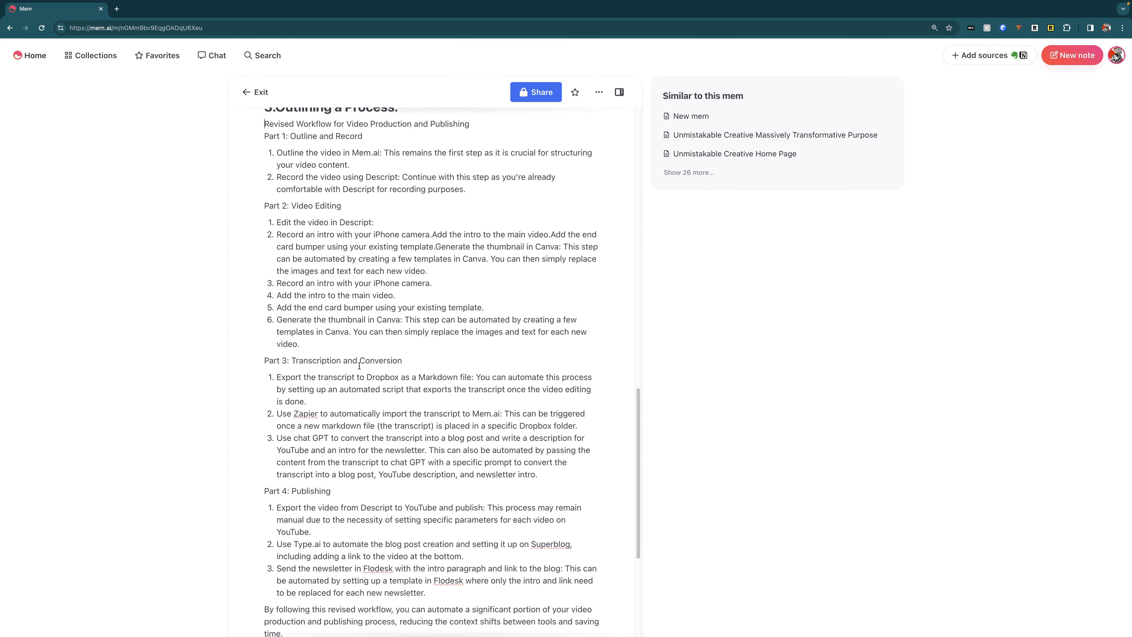
{"action": "scroll", "coordinate": [356, 382], "scroll_direction": "down", "scroll_amount": 5}
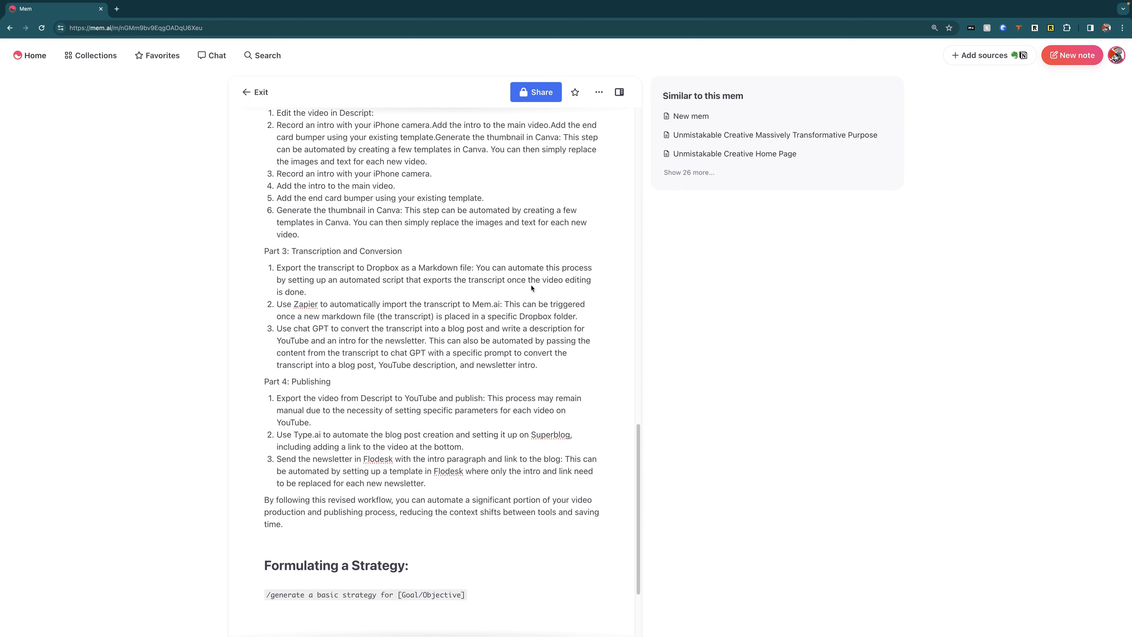
{"action": "scroll", "coordinate": [606, 280], "scroll_direction": "up", "scroll_amount": 6}
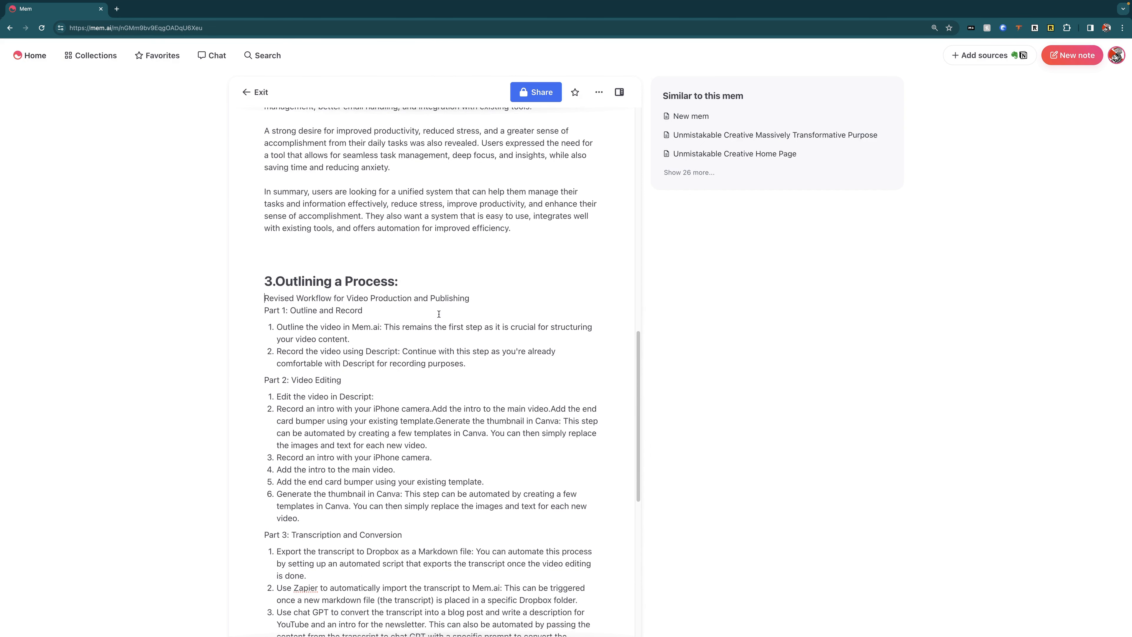
Step: Change the strategy prompt to "/generate a basic strategy for losing 10 lbs using notes from #uc-transcript collection" and run it with Smart Write
{"action": "scroll", "coordinate": [439, 314], "scroll_direction": "down", "scroll_amount": 8}
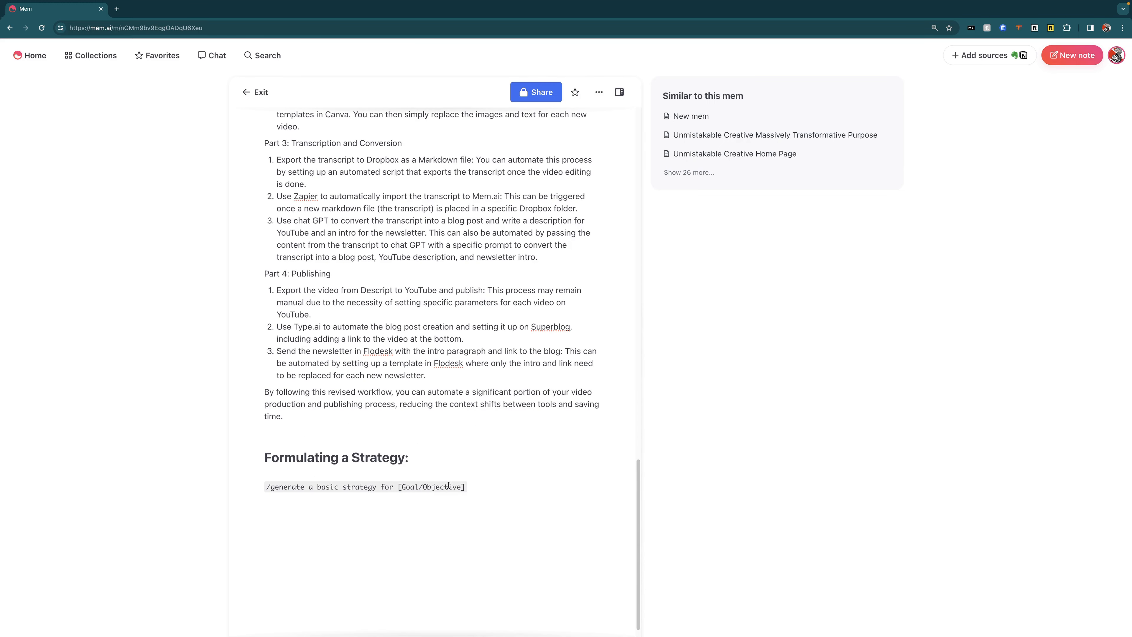
{"action": "left_click", "coordinate": [351, 487]}
{"action": "left_click_drag", "start_coordinate": [466, 486], "coordinate": [402, 484]}
{"action": "key", "text": "BackSpace"}
{"action": "key", "text": "BackSpace"}
{"action": "type", "text": "lose"}
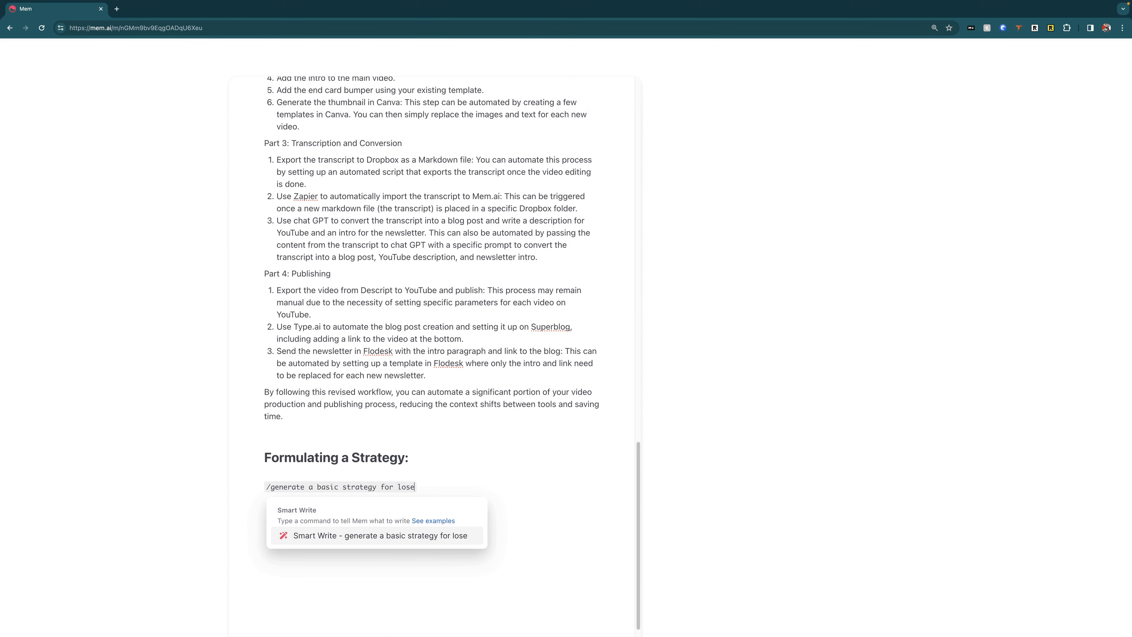
{"action": "key", "text": "BackSpace"}
{"action": "type", "text": "ing 10 lbs using notes from #"}
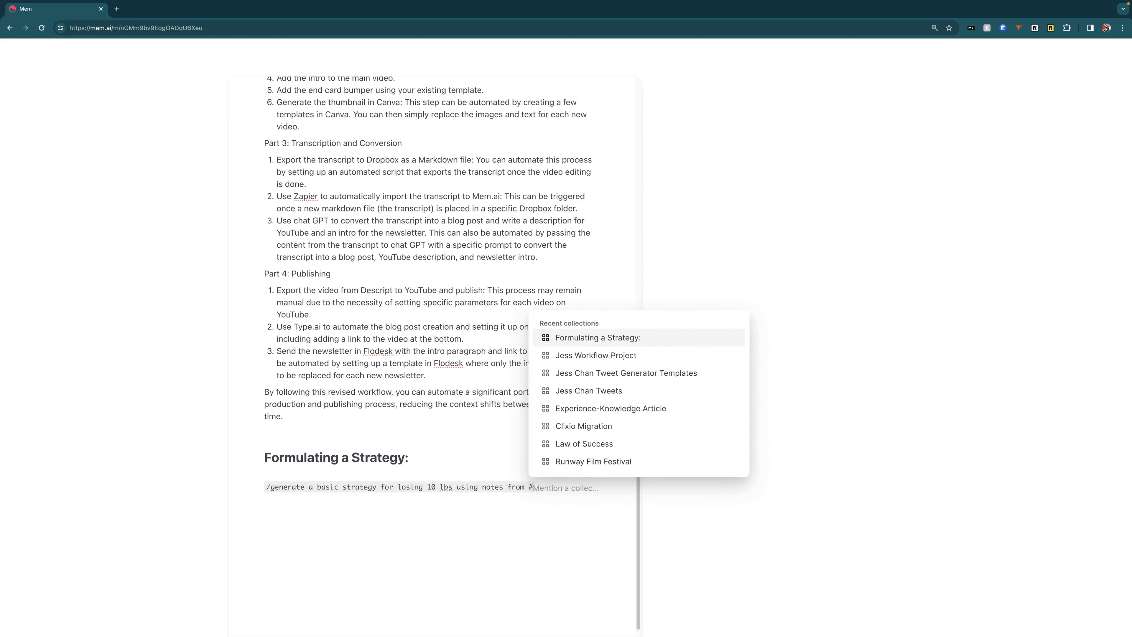
{"action": "type", "text": "uc-transcript"}
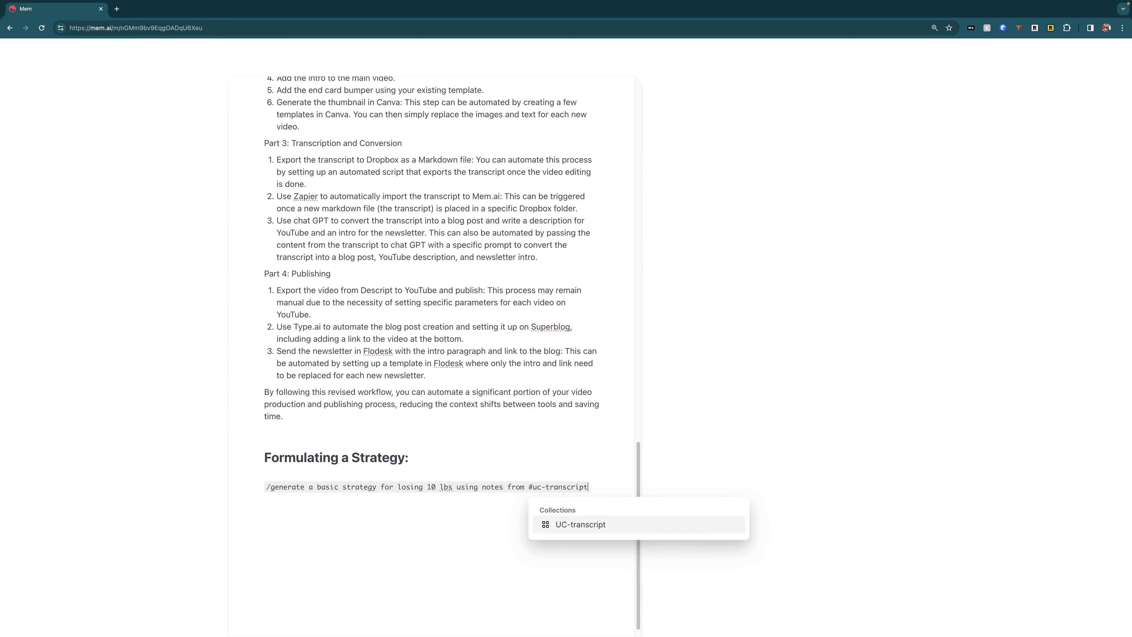
{"action": "type", "text": " collection"}
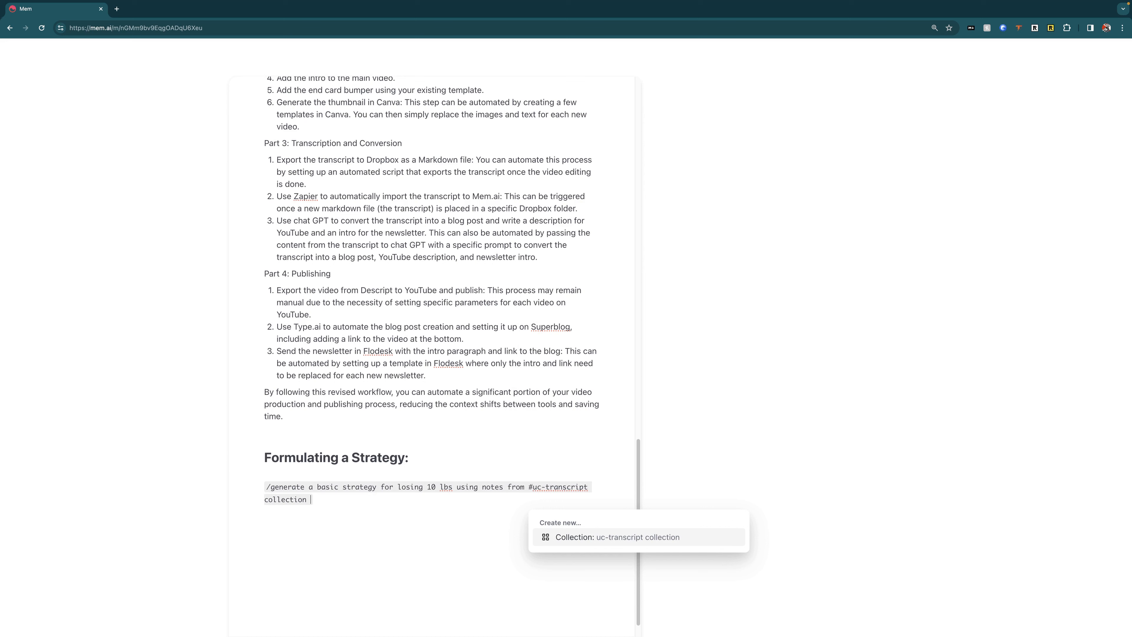
{"action": "key", "text": "Return"}
{"action": "key", "text": "Return"}
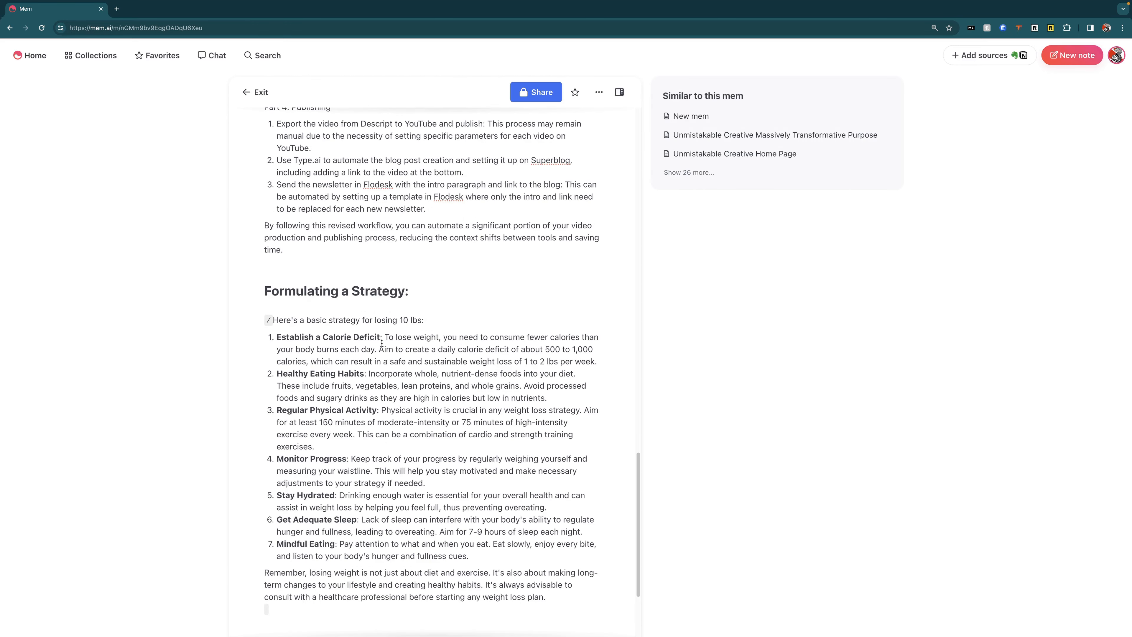
{"action": "scroll", "coordinate": [381, 343], "scroll_direction": "up", "scroll_amount": 20}
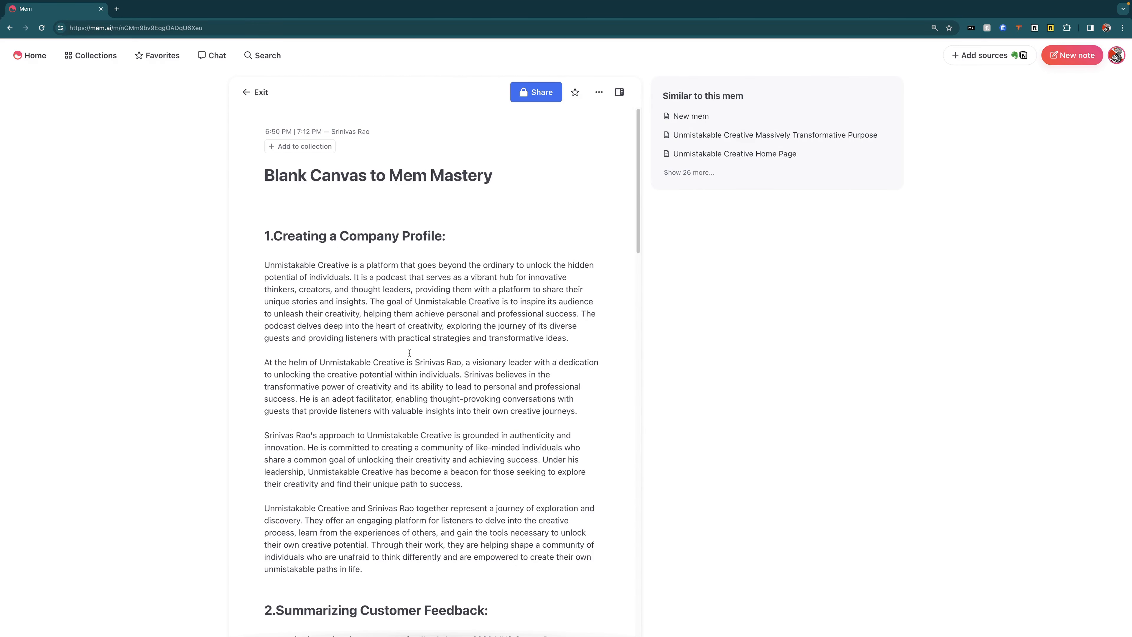